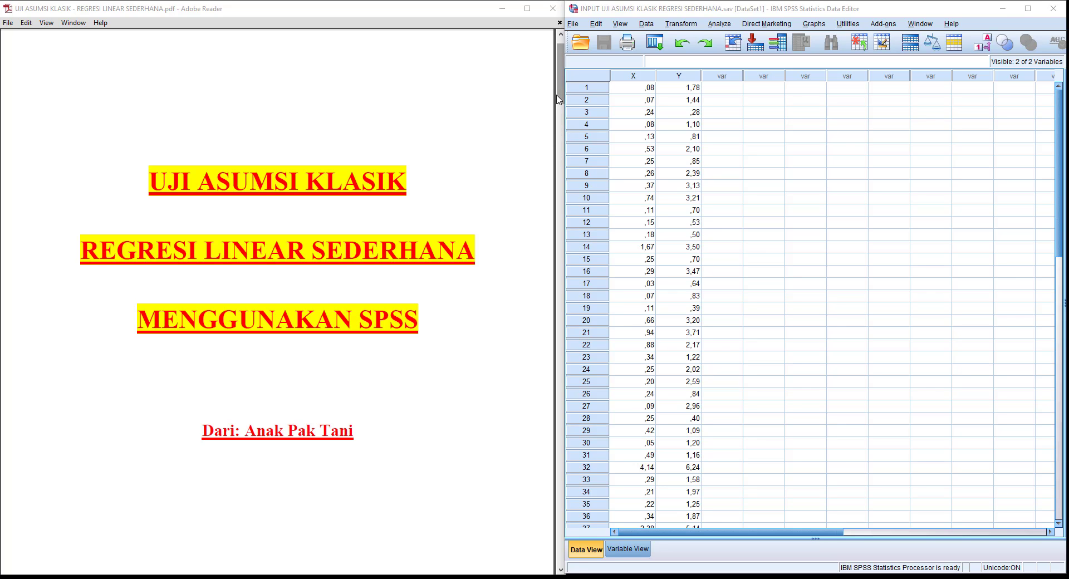
Read the PDF section on the basic concepts of classical assumption tests for simple linear regression.
{"action": "left_click_drag", "start_coordinate": [561, 93], "coordinate": [565, 187]}
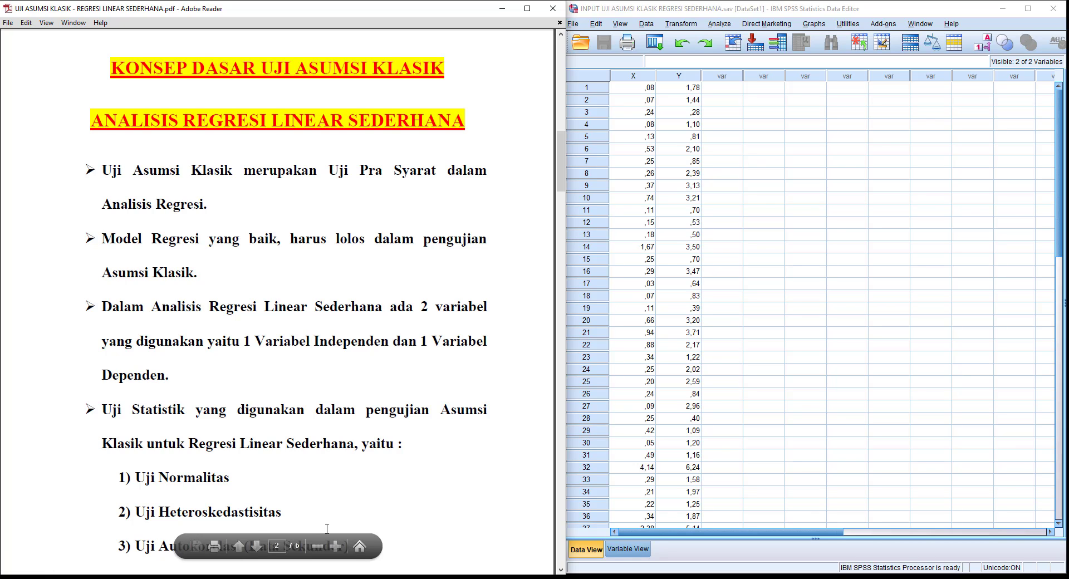
{"action": "left_click", "coordinate": [563, 181]}
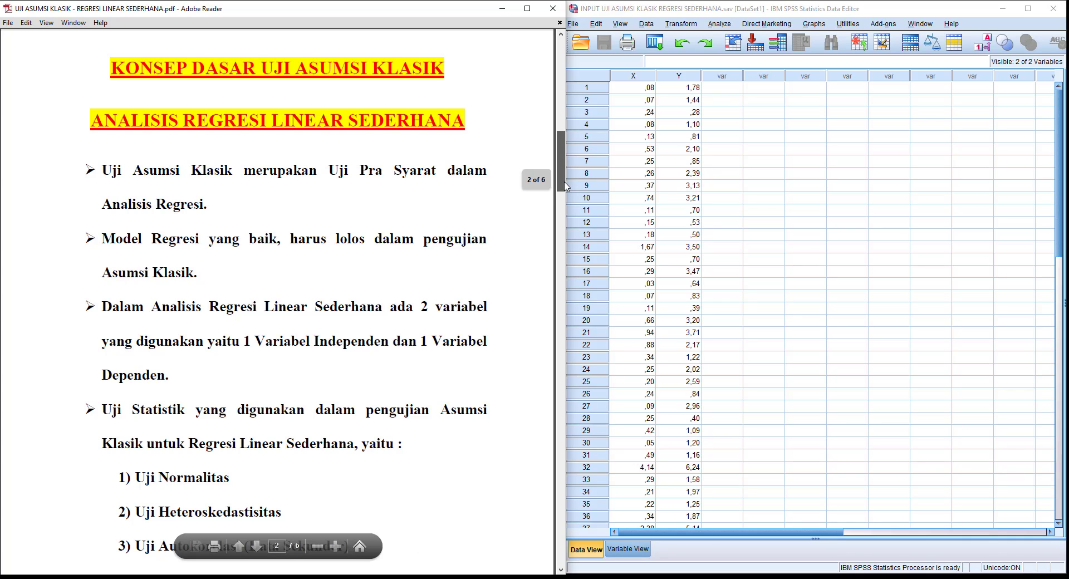
{"action": "left_click_drag", "start_coordinate": [564, 185], "coordinate": [565, 189]}
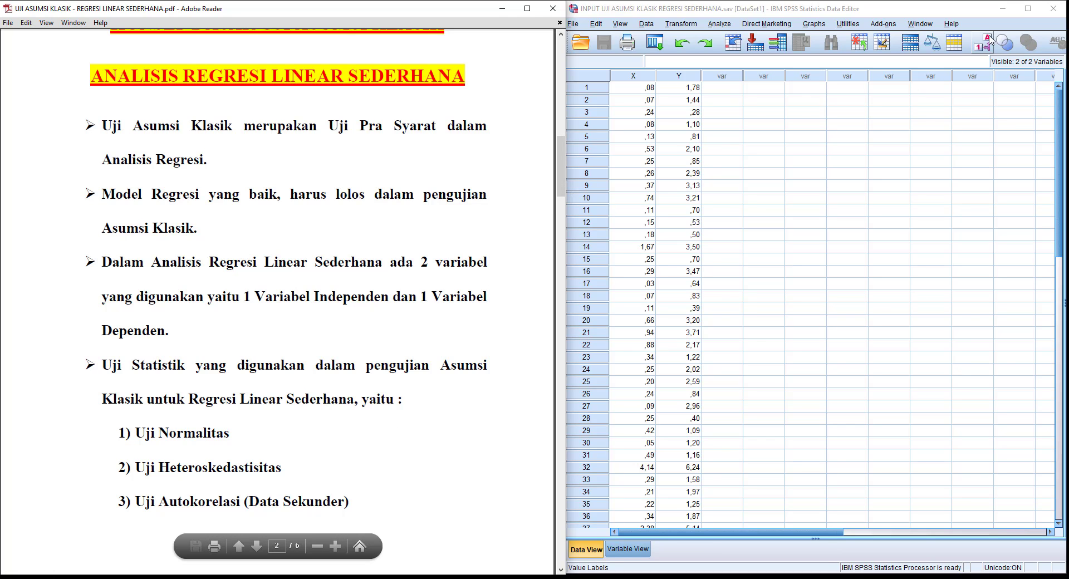
Maximize the SPSS data editor and examine the X and Y data through to the last case.
{"action": "left_click", "coordinate": [1028, 9]}
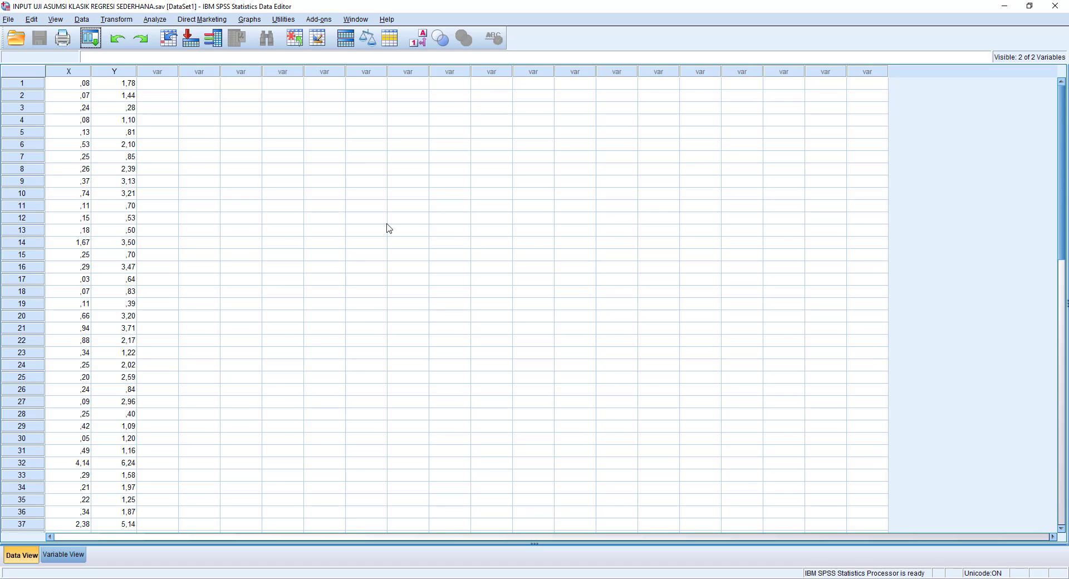
{"action": "left_click_drag", "start_coordinate": [1062, 248], "coordinate": [1051, 353]}
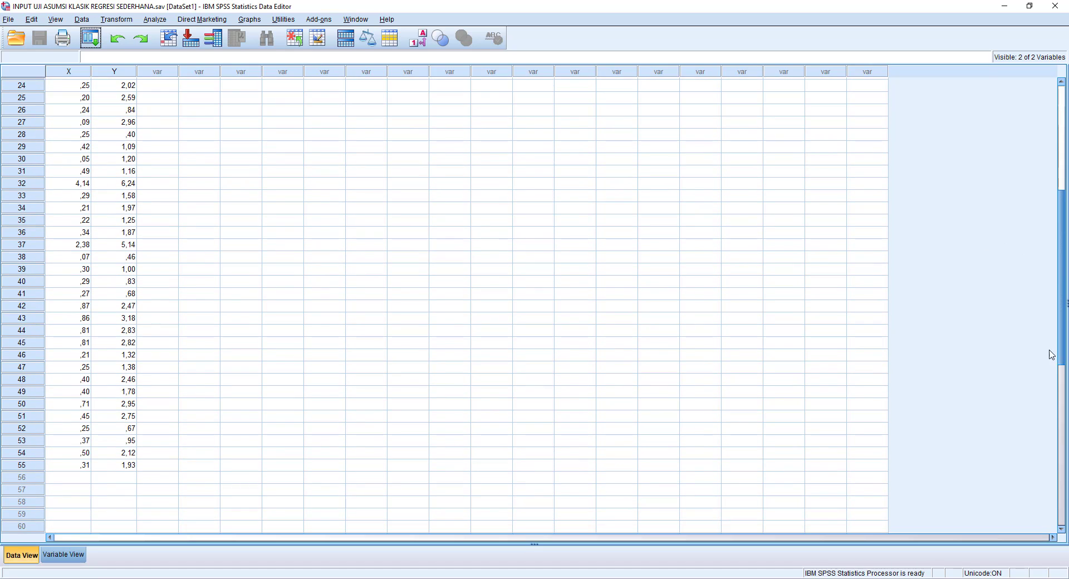
{"action": "left_click", "coordinate": [22, 466]}
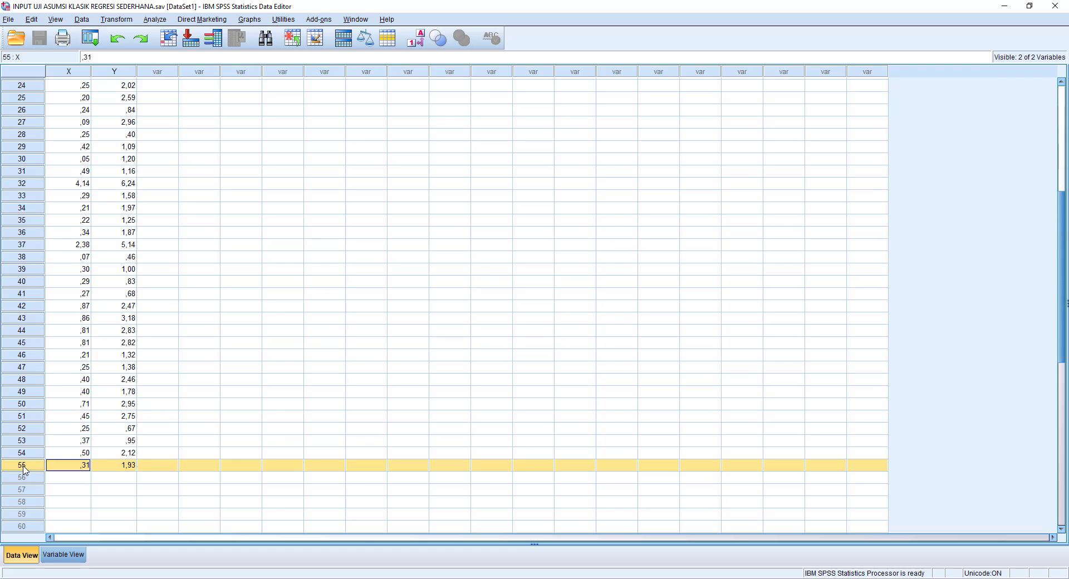
{"action": "left_click_drag", "start_coordinate": [1063, 354], "coordinate": [1063, 245]}
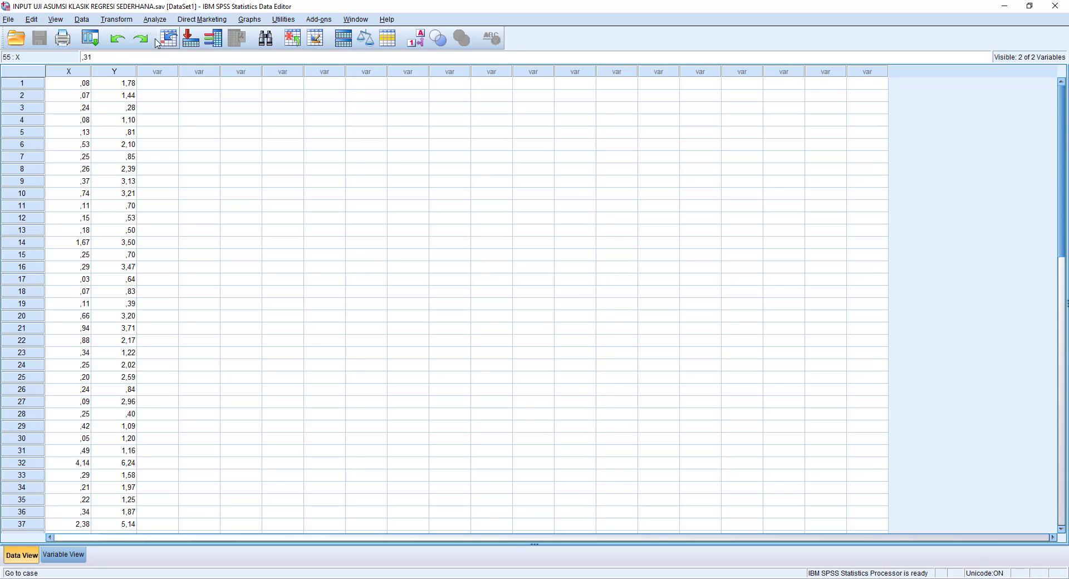
Set up a linear regression with X as the independent variable and Y as the dependent variable.
{"action": "left_click", "coordinate": [154, 21]}
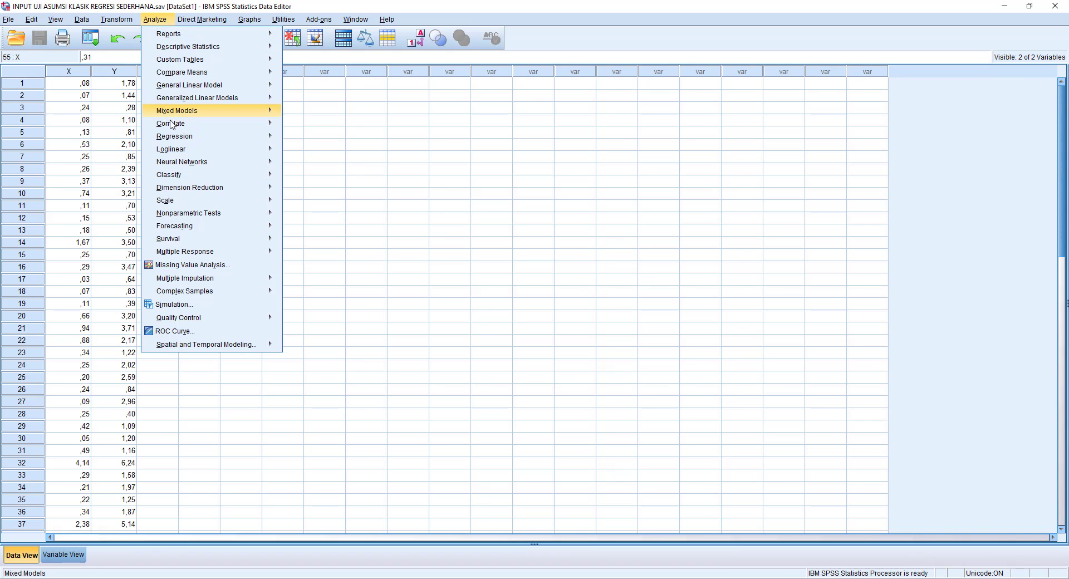
{"action": "mouse_move", "coordinate": [234, 136]}
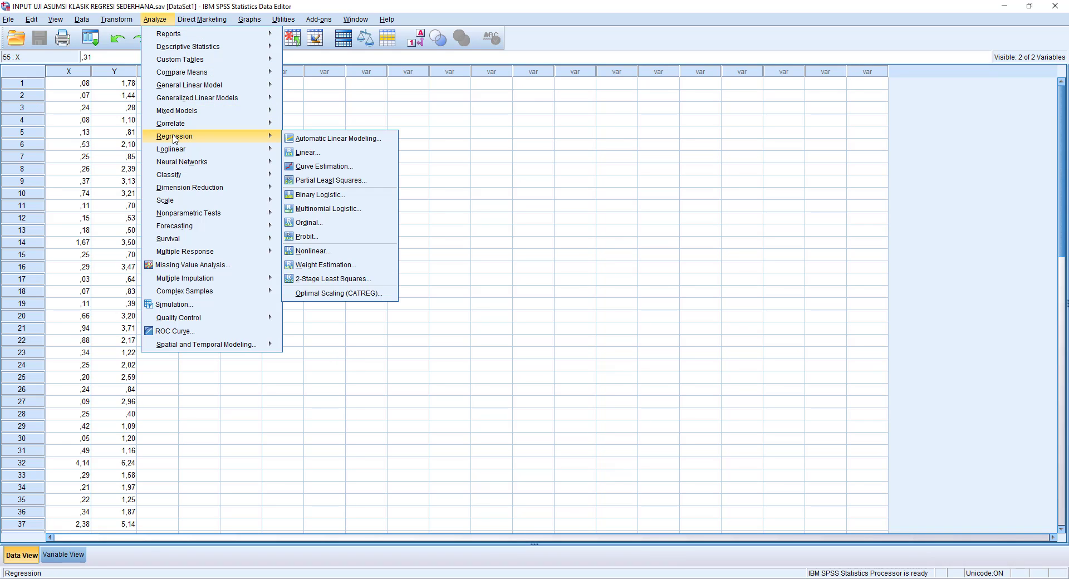
{"action": "left_click", "coordinate": [307, 153]}
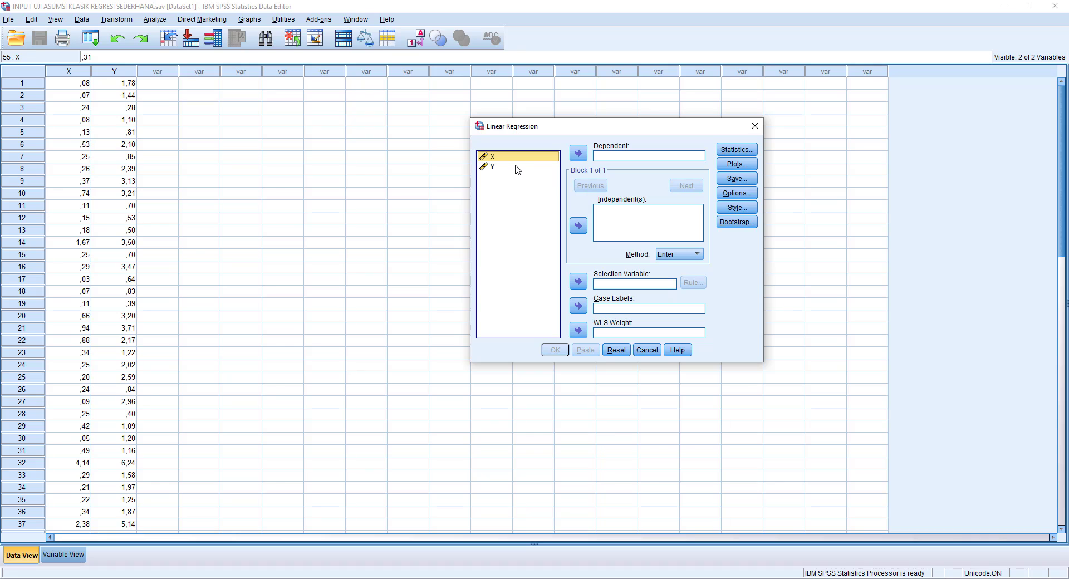
{"action": "left_click", "coordinate": [580, 228]}
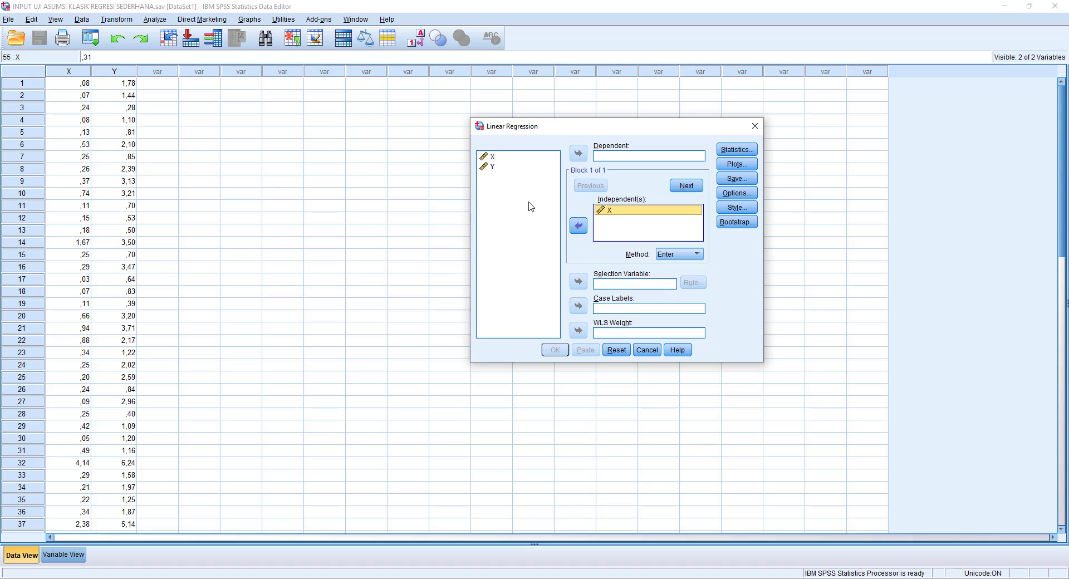
{"action": "left_click", "coordinate": [498, 170]}
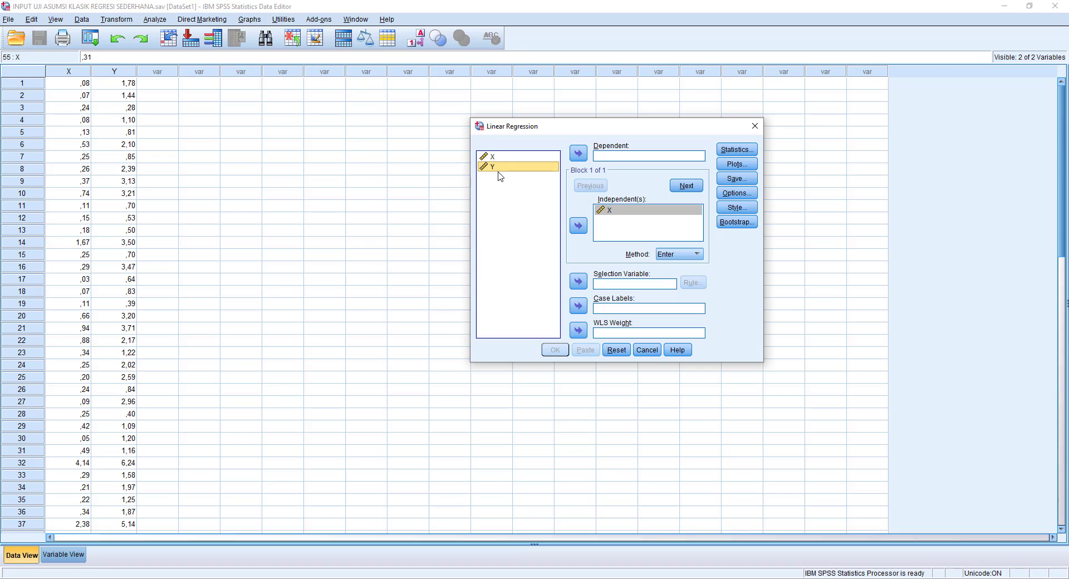
{"action": "left_click", "coordinate": [579, 160]}
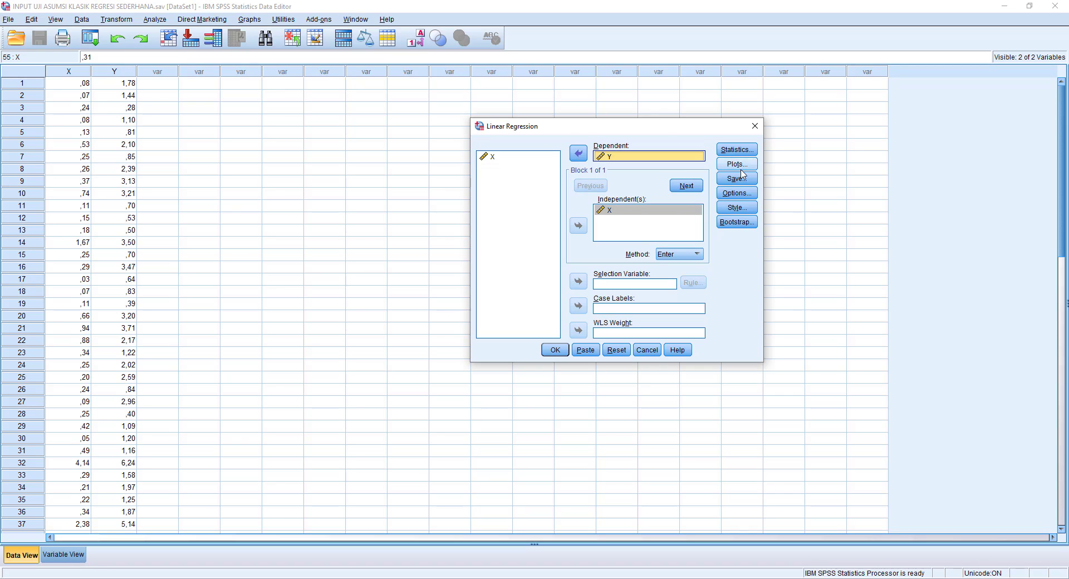
Add the Durbin-Watson residual statistic to the linear regression.
{"action": "left_click", "coordinate": [737, 150]}
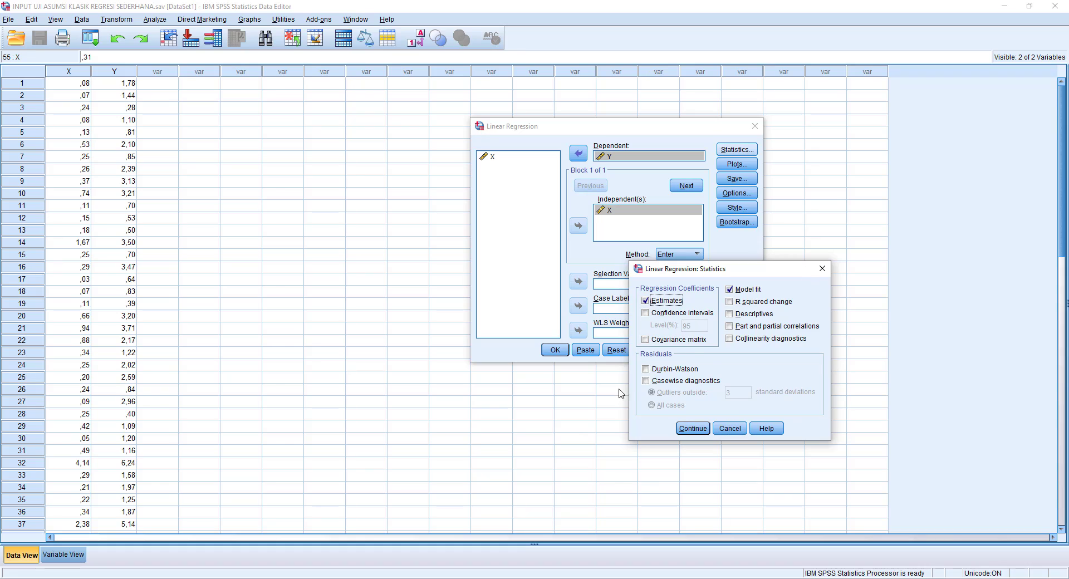
{"action": "left_click", "coordinate": [674, 370]}
{"action": "left_click", "coordinate": [694, 430]}
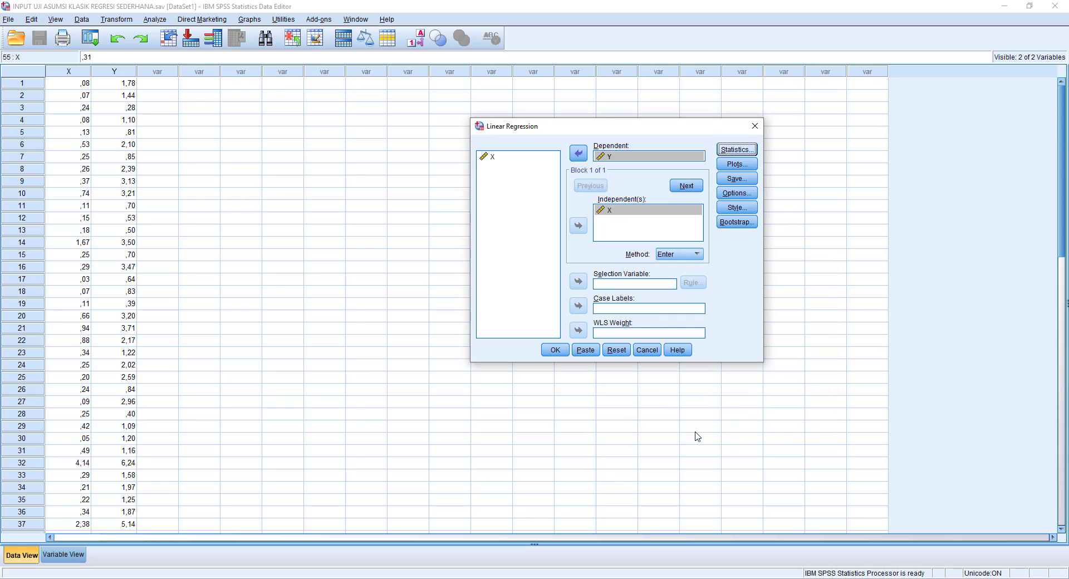
Have the regression save unstandardized residuals as a new variable and run the analysis.
{"action": "left_click", "coordinate": [737, 178]}
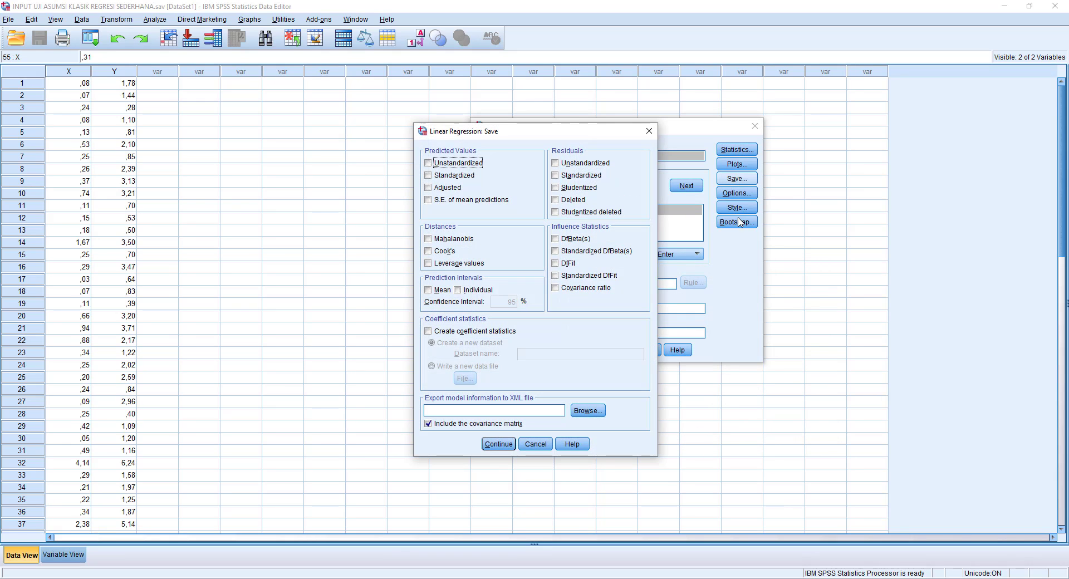
{"action": "left_click", "coordinate": [572, 164]}
{"action": "left_click", "coordinate": [503, 446]}
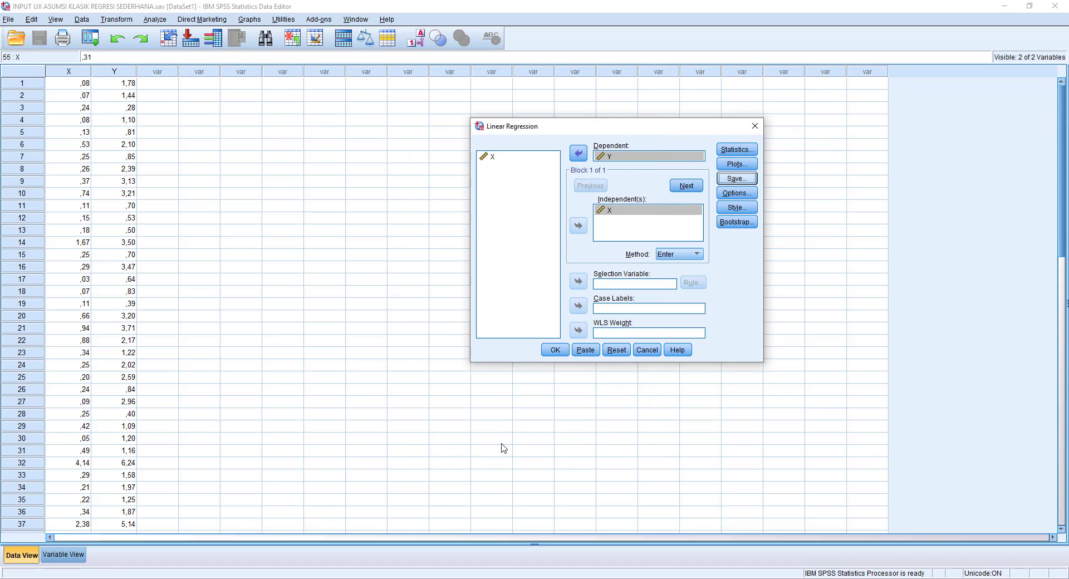
{"action": "left_click", "coordinate": [555, 351]}
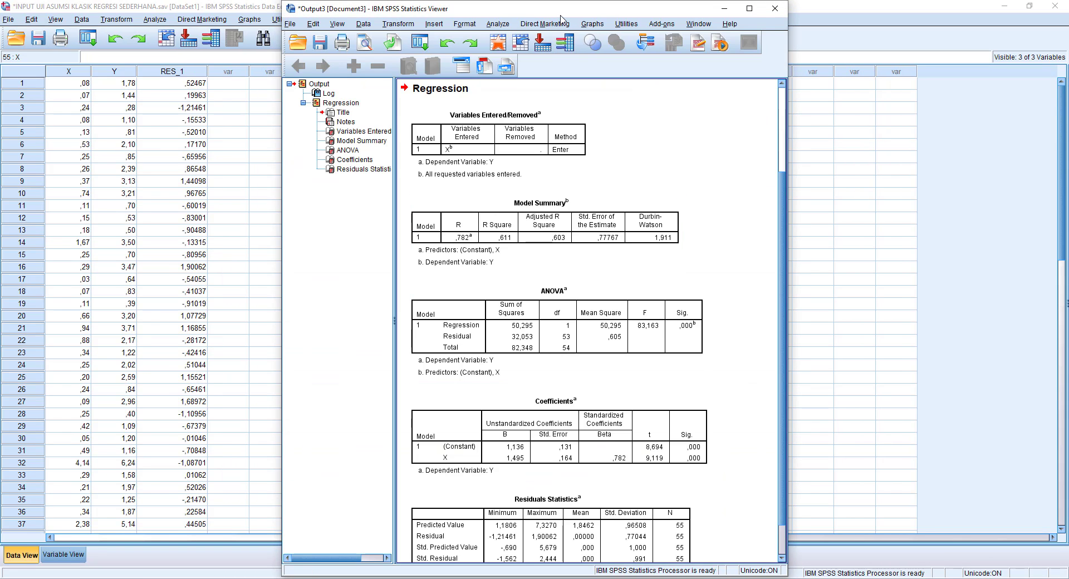
Move the regression output aside, minimize it and examine the new residual column in the data editor.
{"action": "left_click_drag", "start_coordinate": [561, 16], "coordinate": [844, 17]}
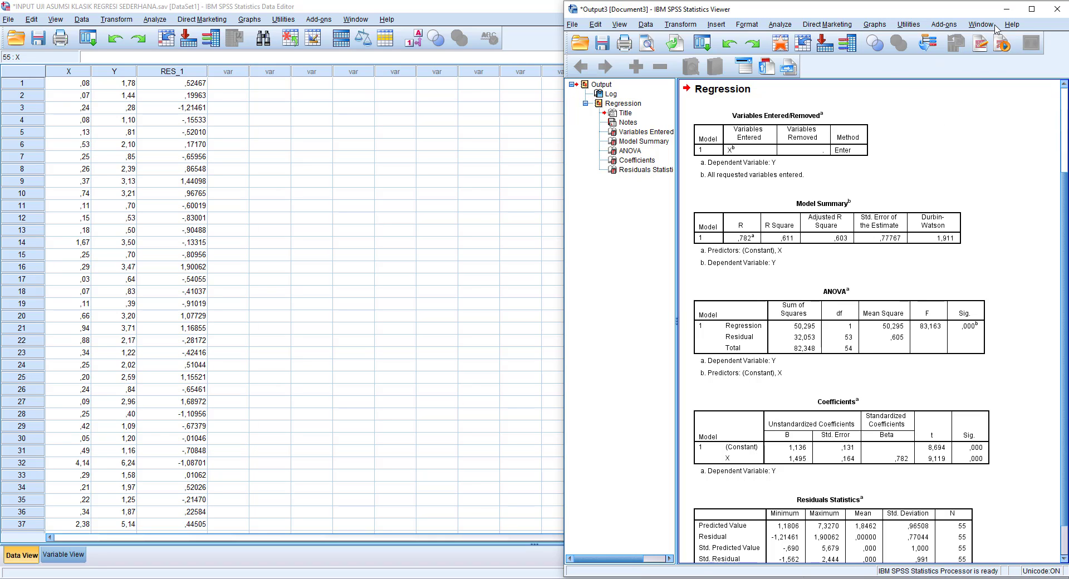
{"action": "left_click", "coordinate": [1007, 9]}
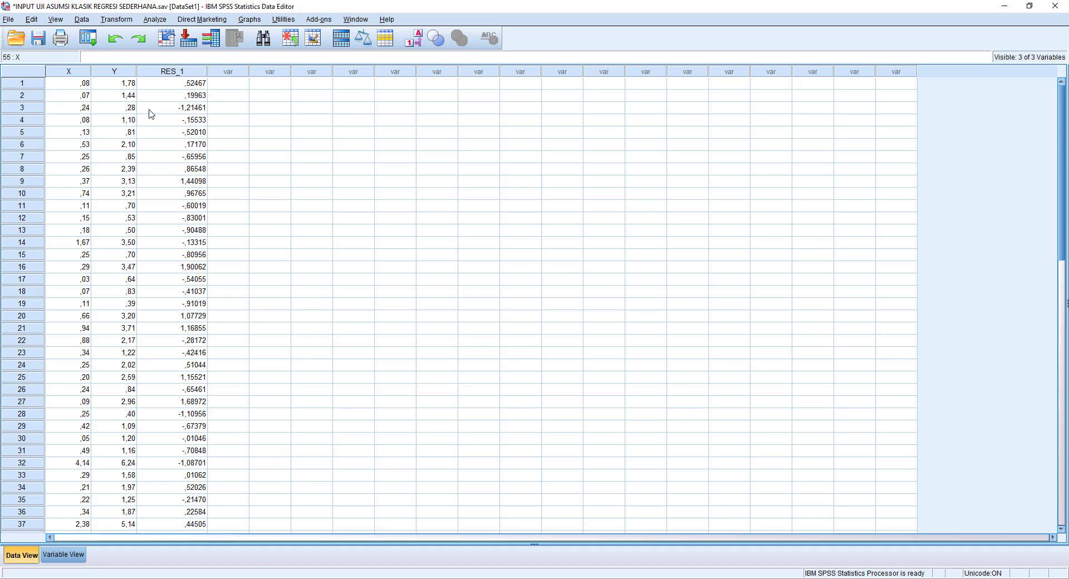
{"action": "left_click", "coordinate": [175, 73]}
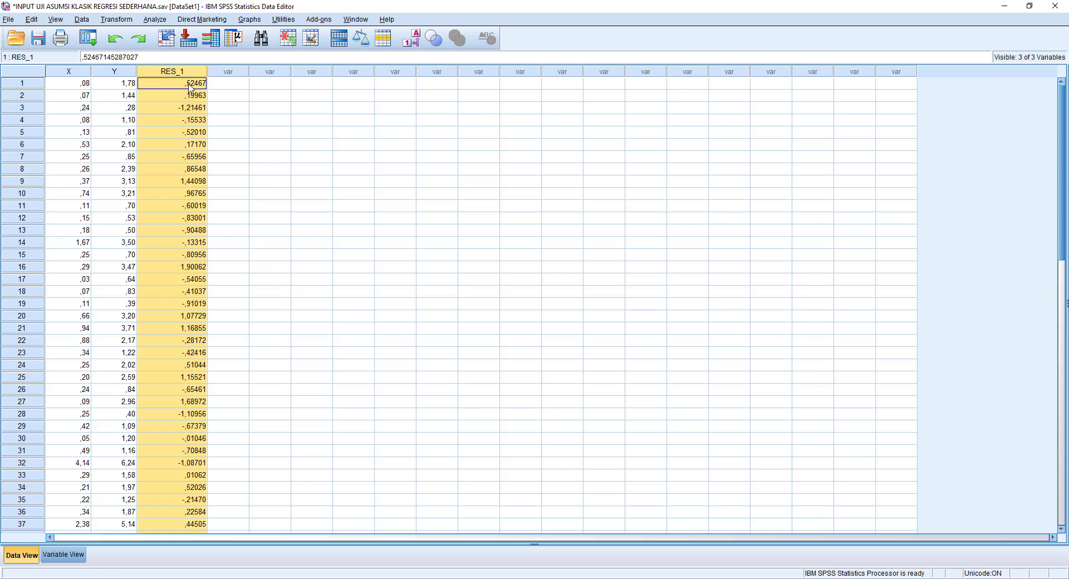
Run a one-sample Kolmogorov-Smirnov test of the unstandardized residuals against the Normal distribution and review its result table.
{"action": "left_click", "coordinate": [146, 21]}
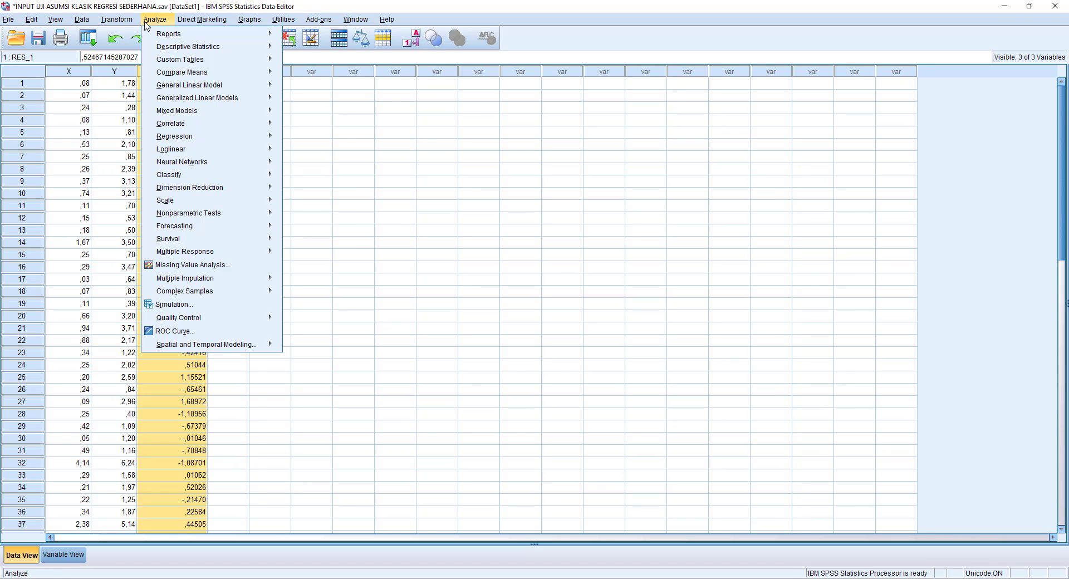
{"action": "mouse_move", "coordinate": [201, 219]}
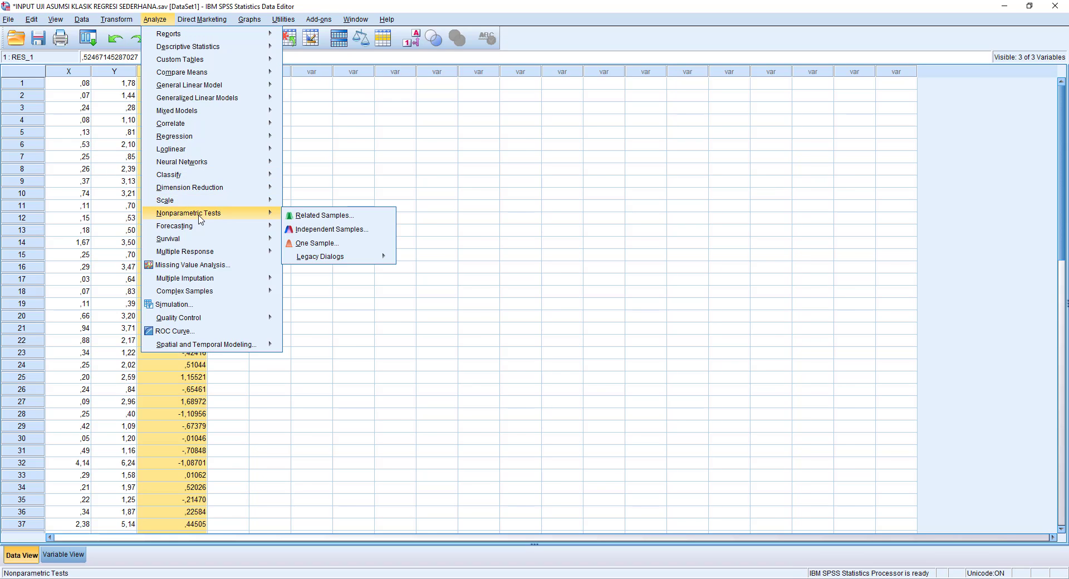
{"action": "mouse_move", "coordinate": [329, 260]}
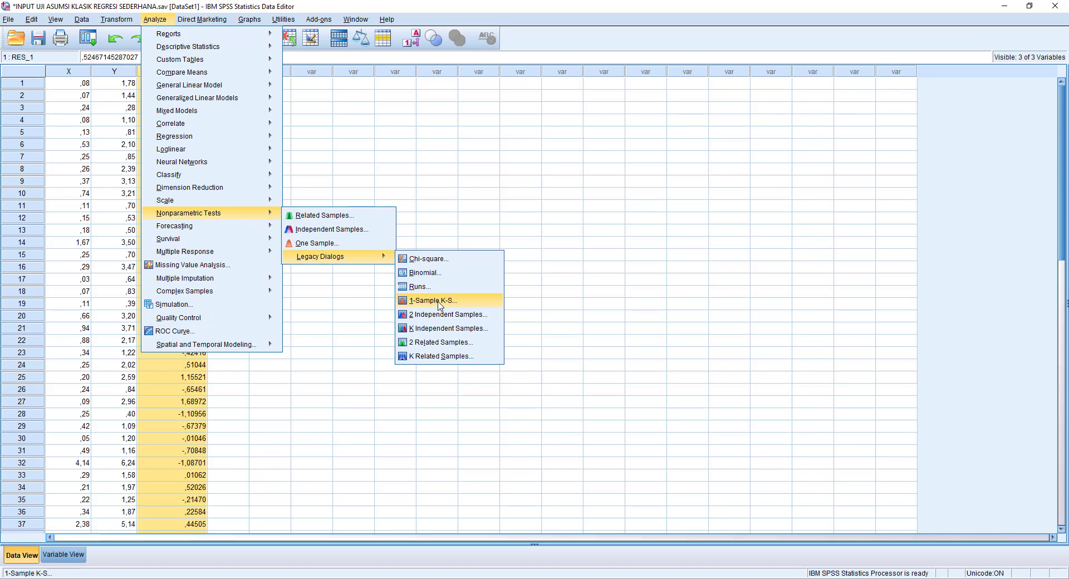
{"action": "left_click", "coordinate": [440, 305]}
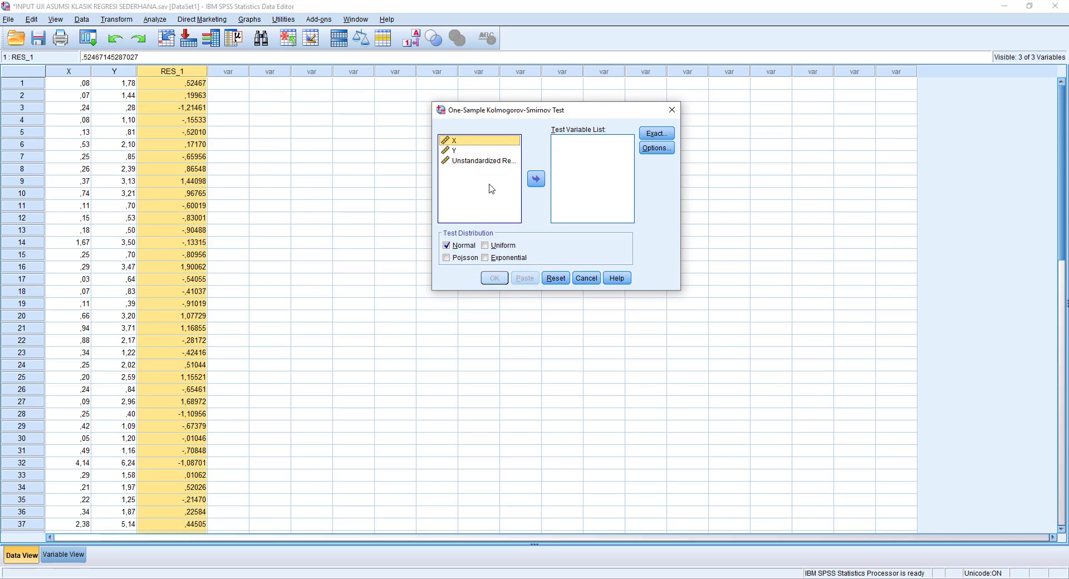
{"action": "left_click", "coordinate": [478, 164]}
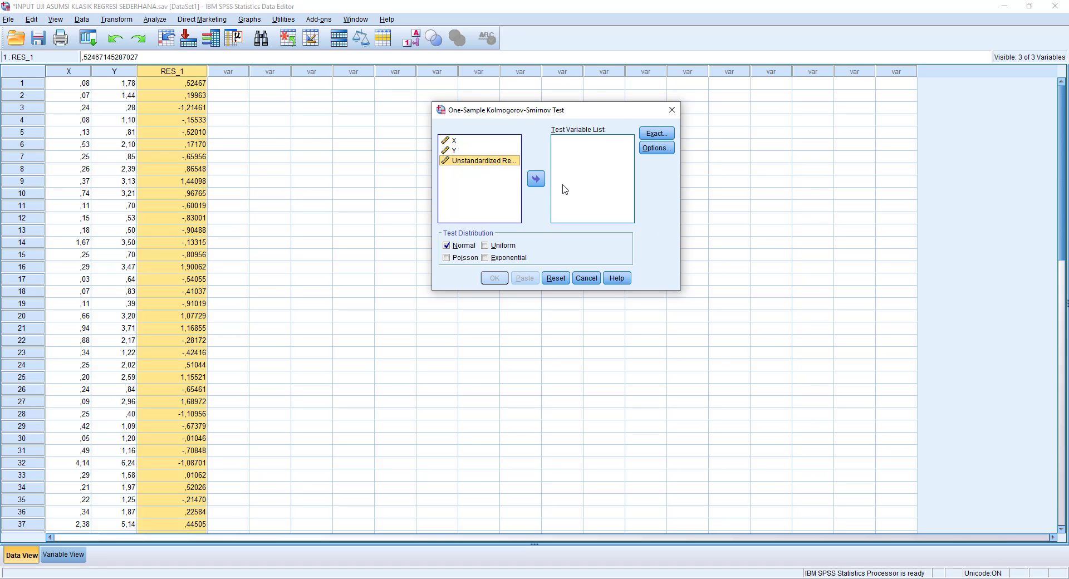
{"action": "left_click", "coordinate": [536, 179]}
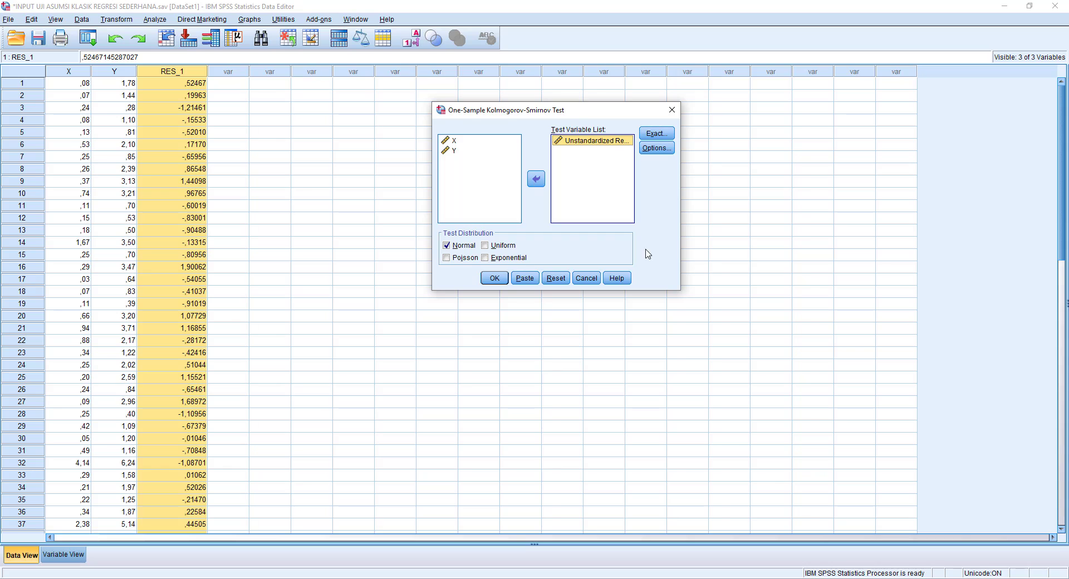
{"action": "left_click", "coordinate": [495, 280]}
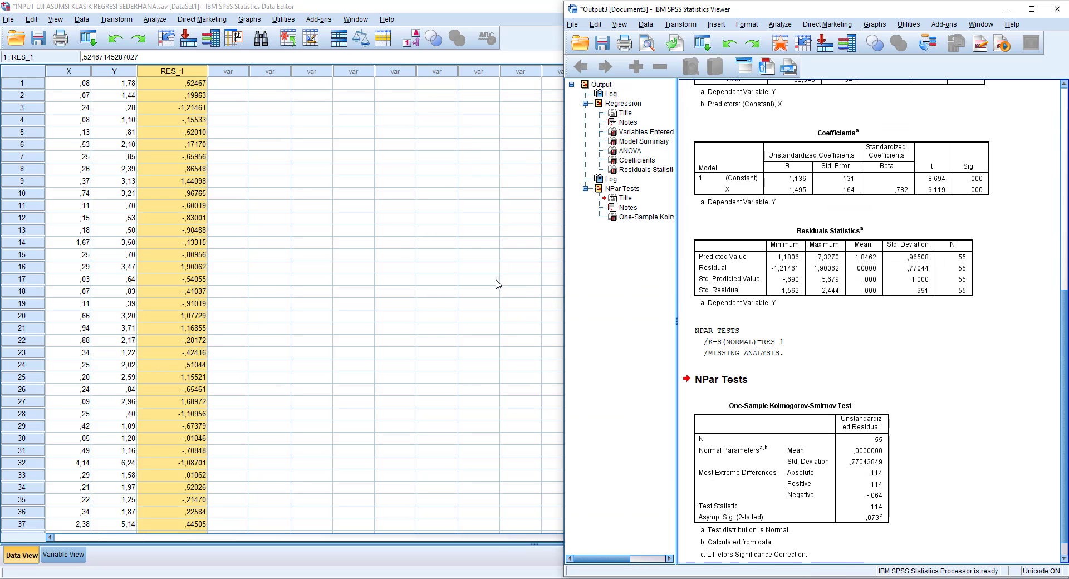
{"action": "left_click", "coordinate": [823, 466]}
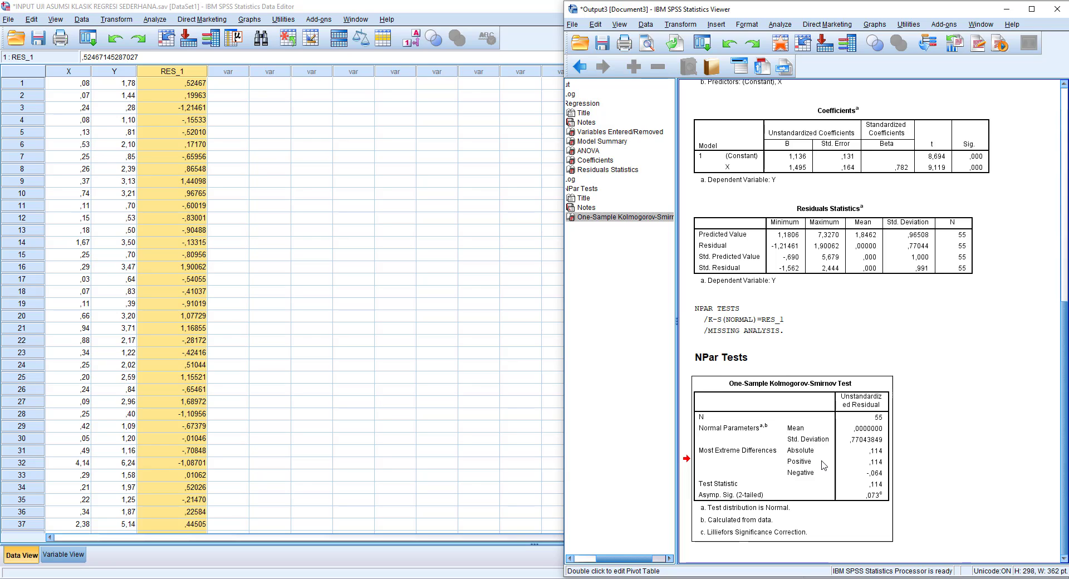
{"action": "left_click", "coordinate": [1006, 9]}
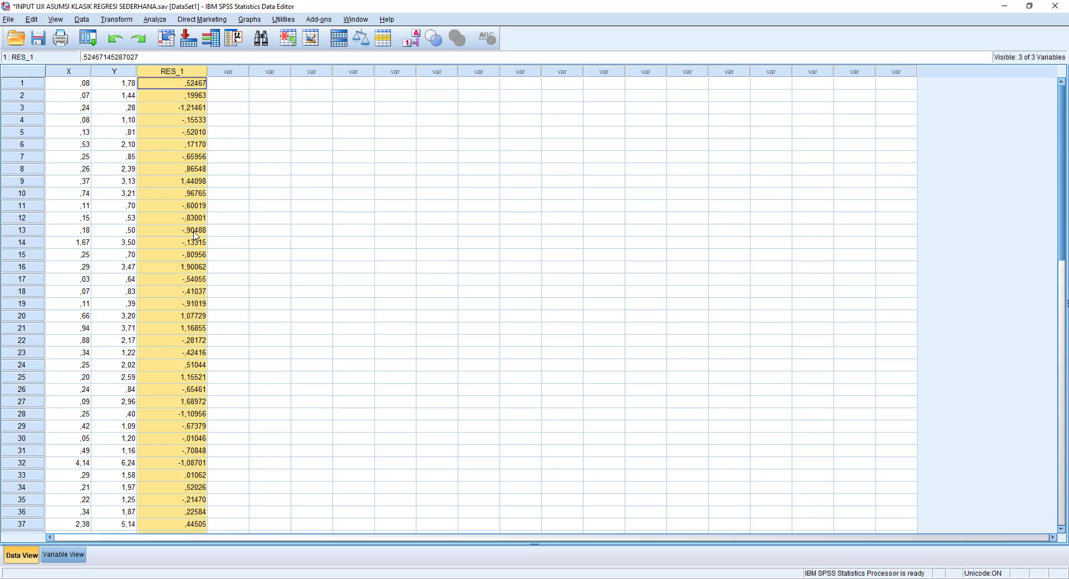
Compute a new variable ABS_RES as the absolute value of the unstandardized residuals, ABS(RES_1).
{"action": "left_click", "coordinate": [117, 20]}
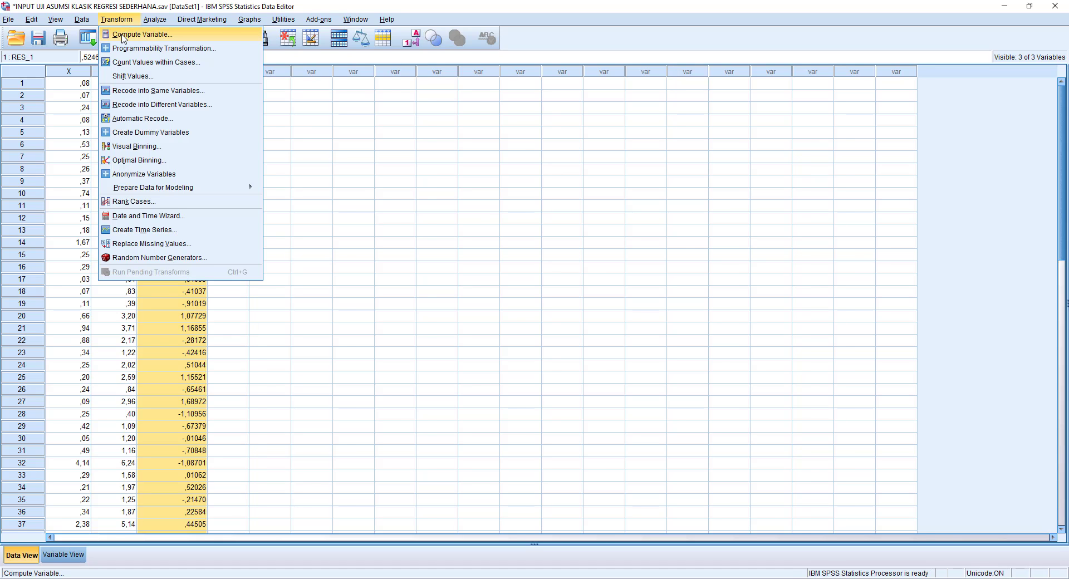
{"action": "left_click", "coordinate": [123, 35]}
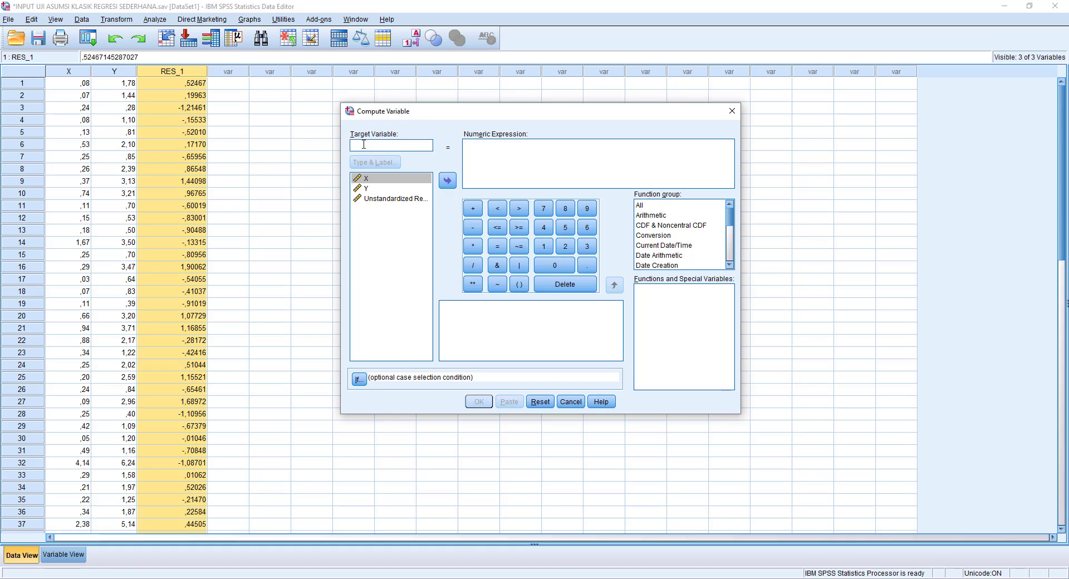
{"action": "type", "text": "ABS_RES"}
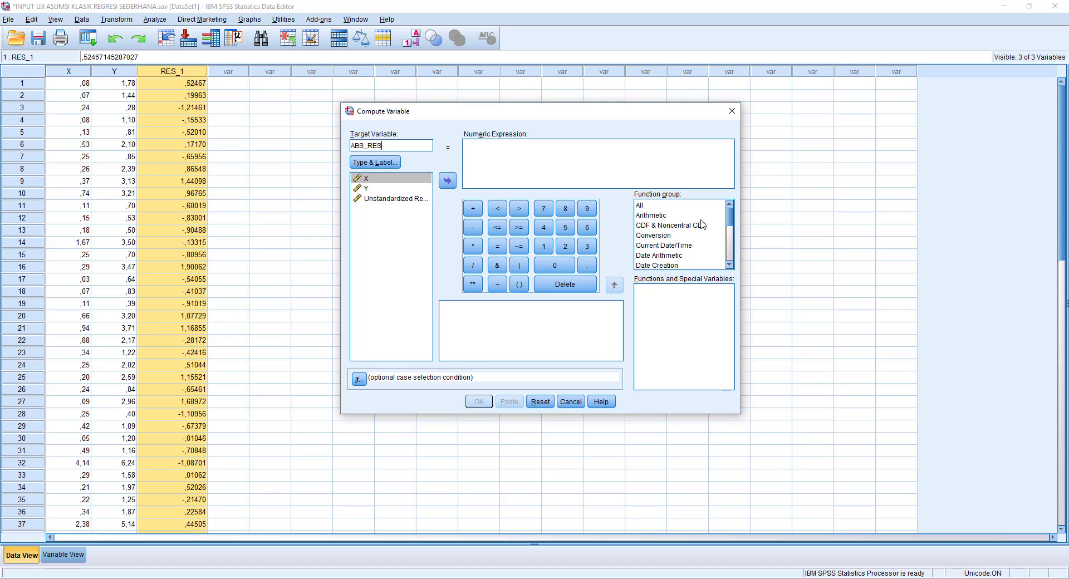
{"action": "left_click", "coordinate": [661, 217]}
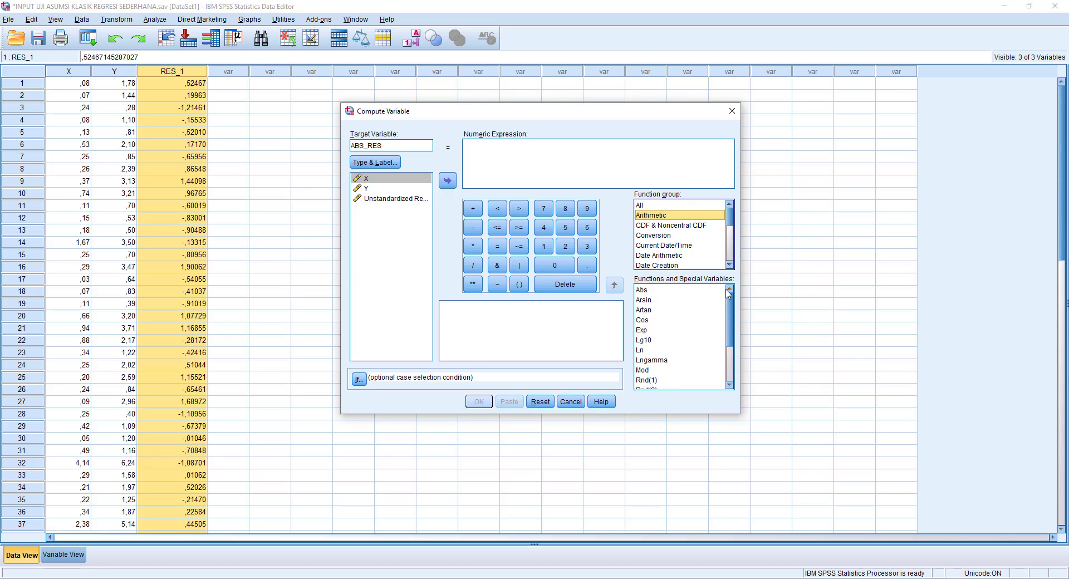
{"action": "left_click", "coordinate": [658, 293]}
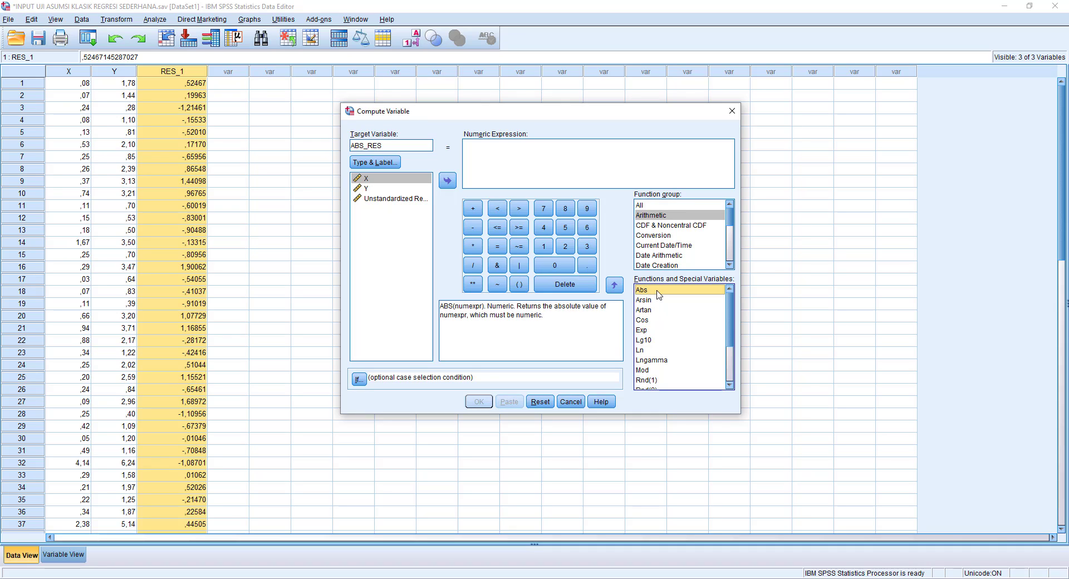
{"action": "double_click", "coordinate": [659, 292]}
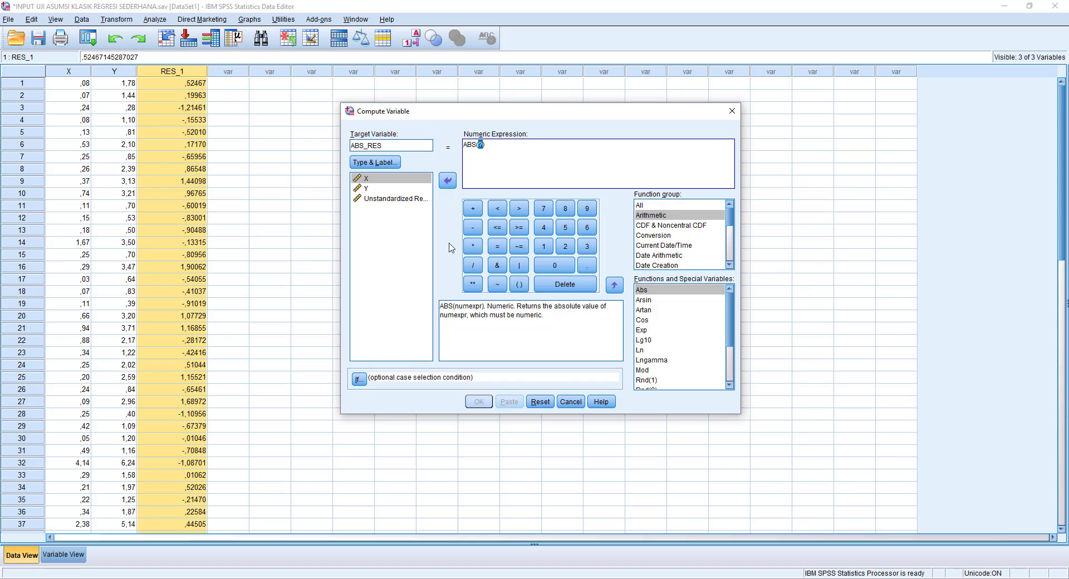
{"action": "left_click", "coordinate": [398, 202]}
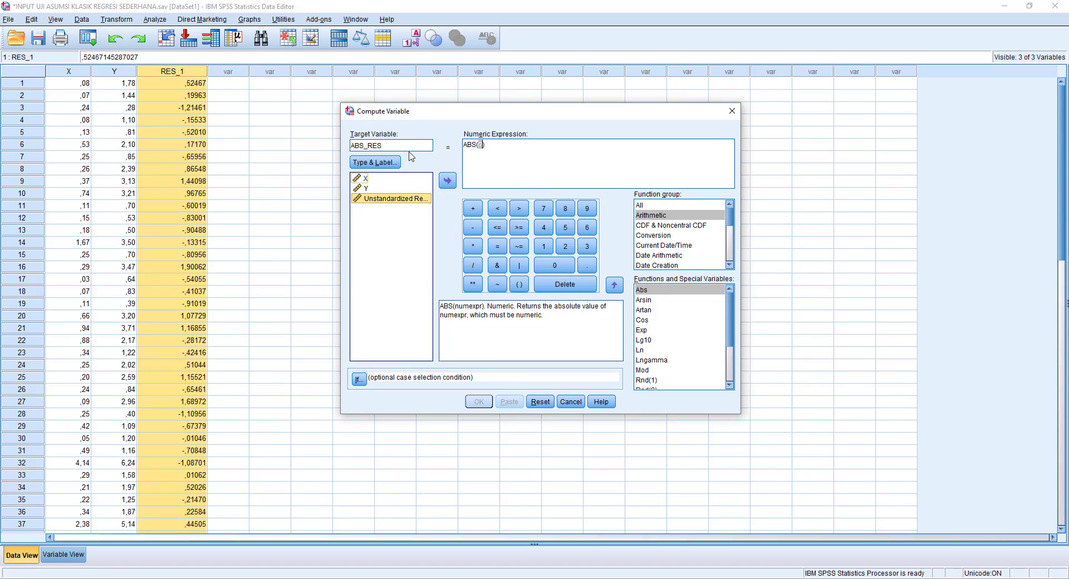
{"action": "left_click", "coordinate": [448, 180]}
{"action": "left_click", "coordinate": [479, 401]}
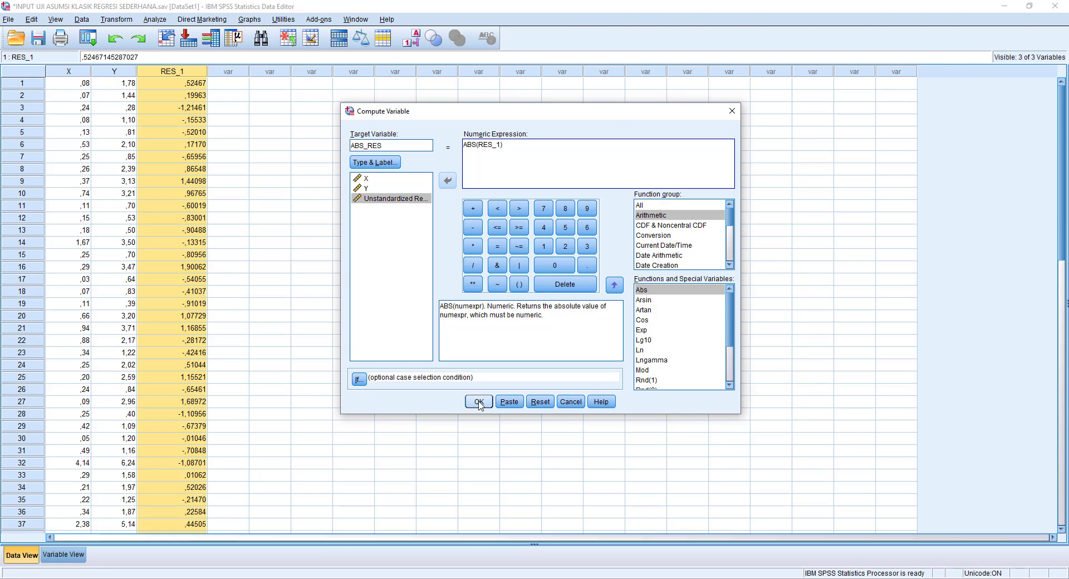
Minimize the output viewer and examine the new ABS_RES column in the data editor.
{"action": "left_click", "coordinate": [1005, 6]}
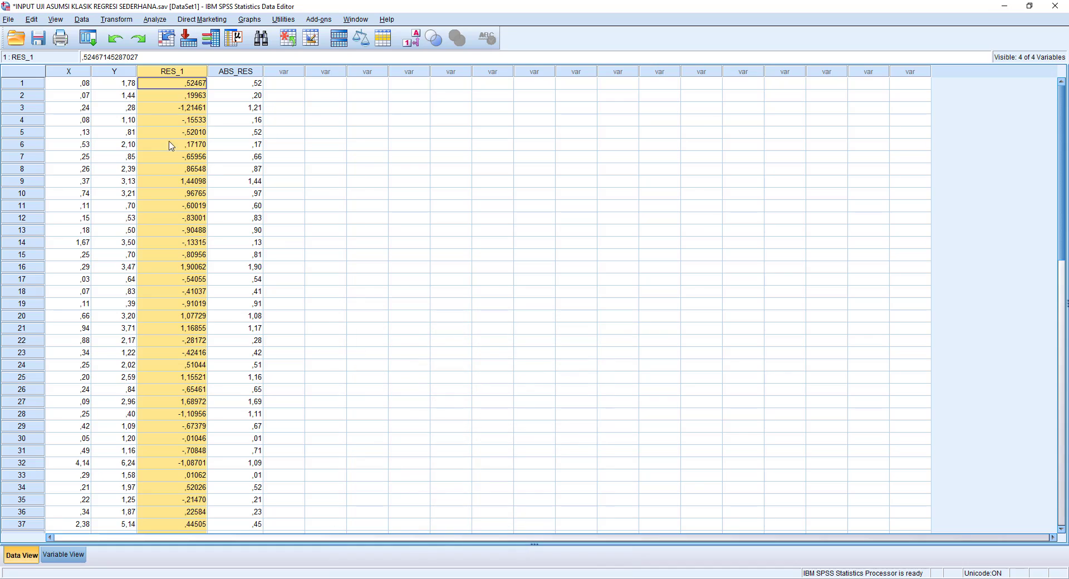
{"action": "left_click", "coordinate": [236, 73]}
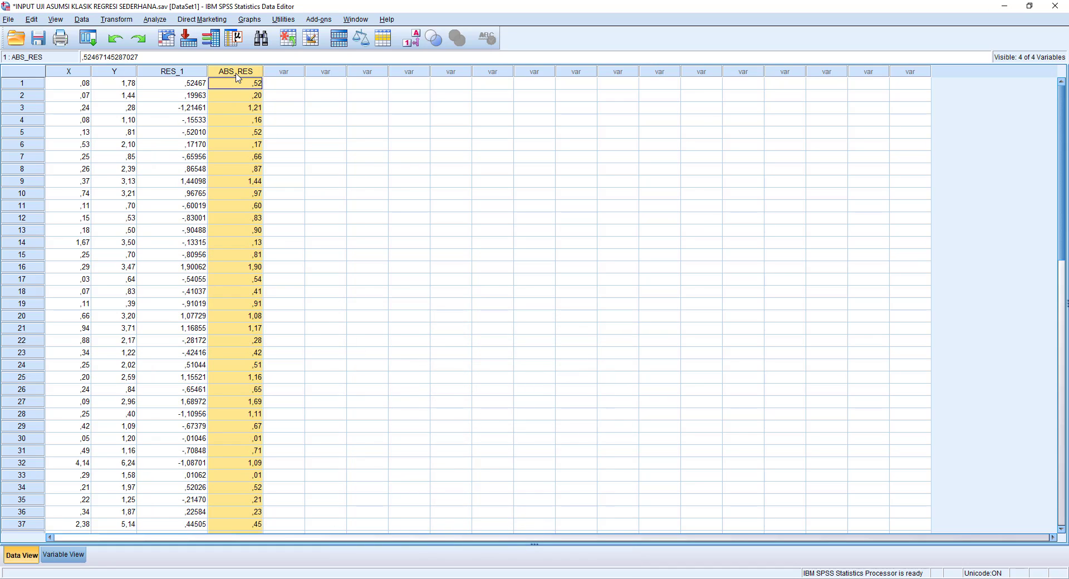
{"action": "left_click", "coordinate": [269, 86]}
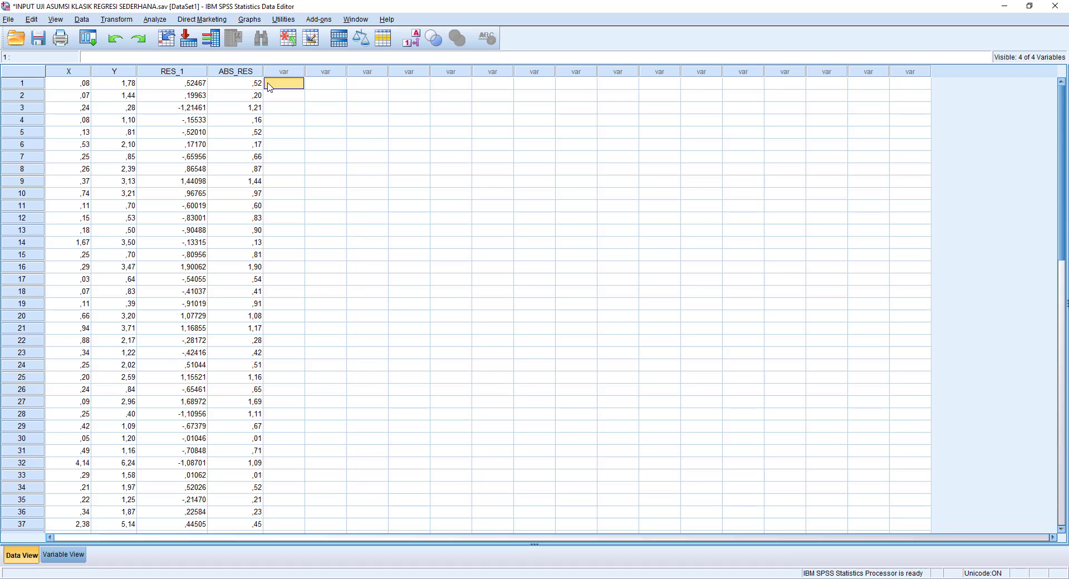
Reset the linear regression settings and assign ABS_RES as the dependent variable.
{"action": "left_click", "coordinate": [154, 20]}
{"action": "mouse_move", "coordinate": [181, 139]}
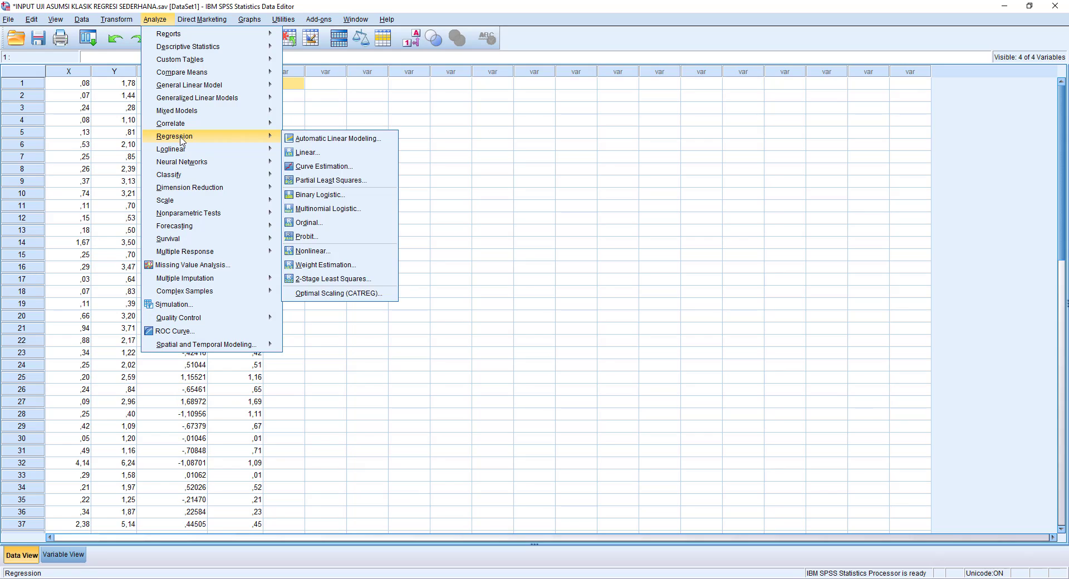
{"action": "left_click", "coordinate": [304, 157]}
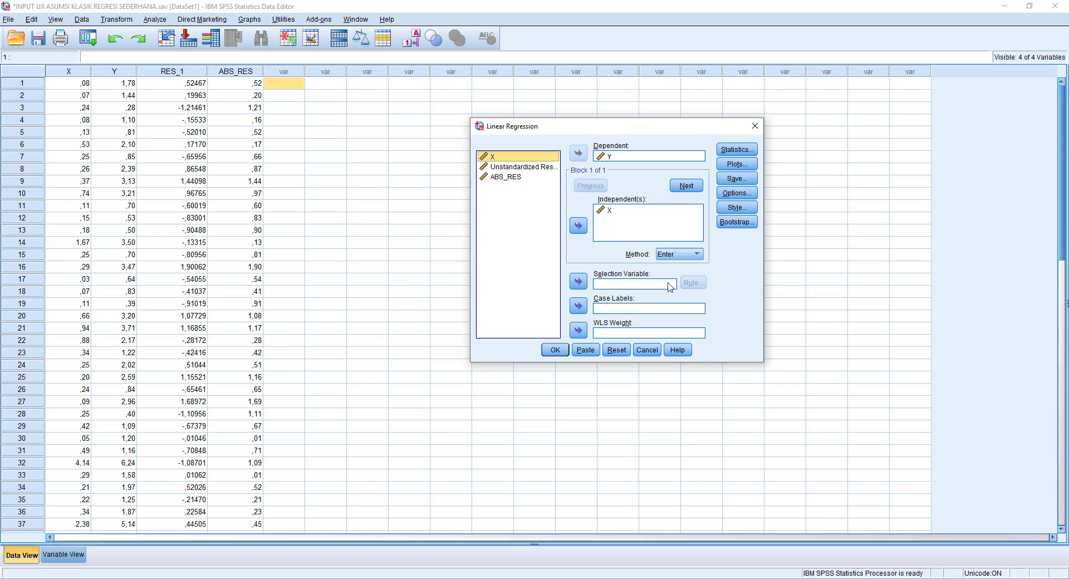
{"action": "left_click", "coordinate": [616, 351]}
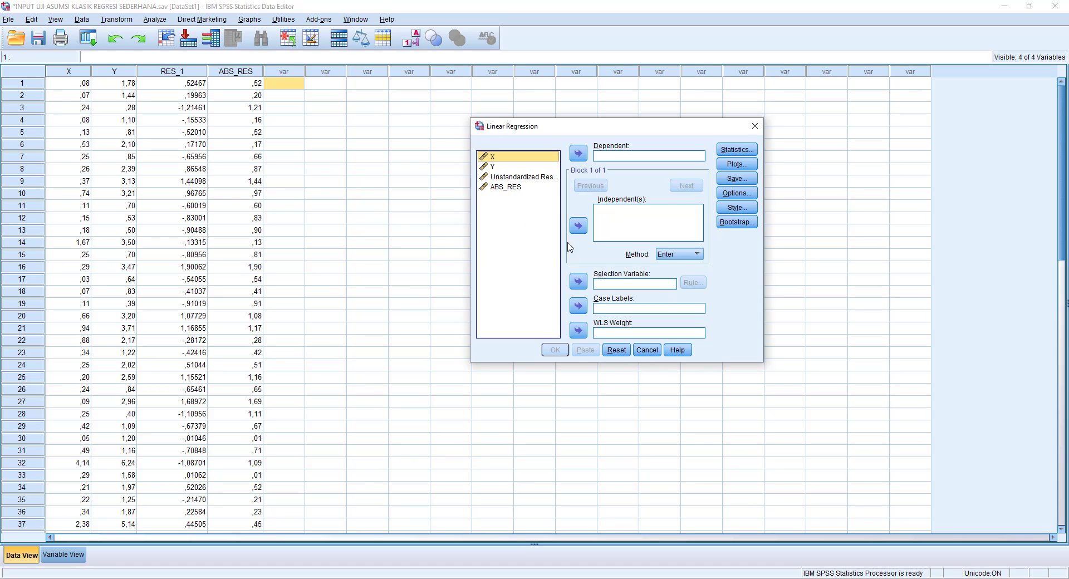
{"action": "left_click", "coordinate": [508, 188]}
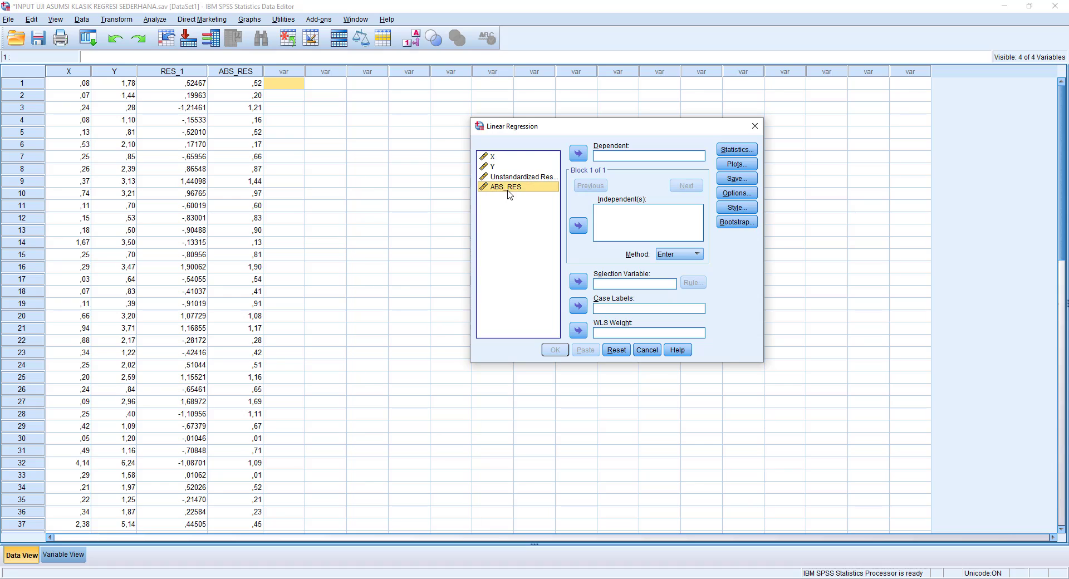
{"action": "left_click", "coordinate": [579, 154]}
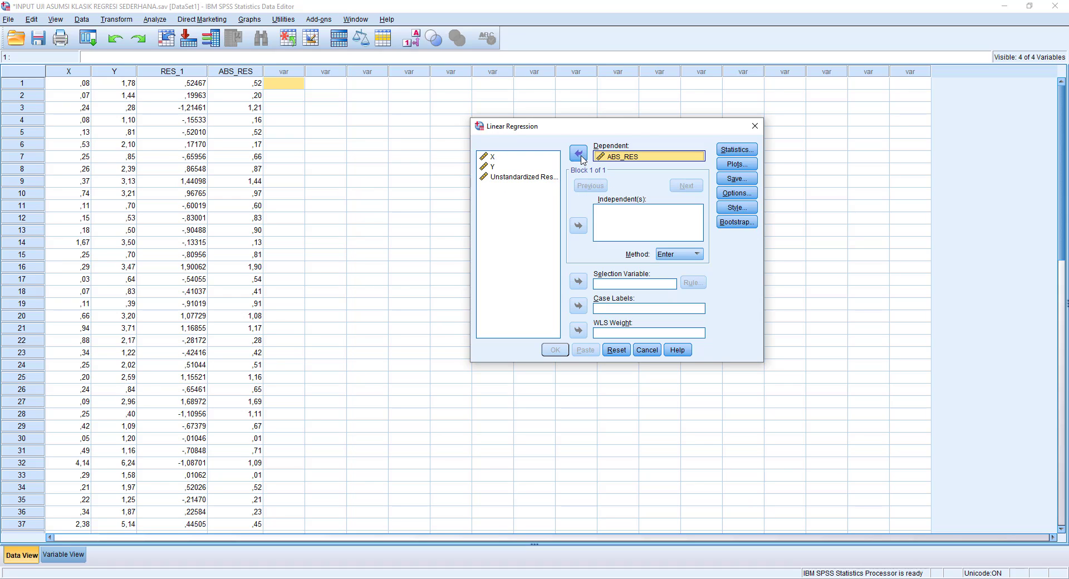
Add X as the independent variable, run the regression and select the resulting Coefficients table for review.
{"action": "left_click", "coordinate": [517, 158]}
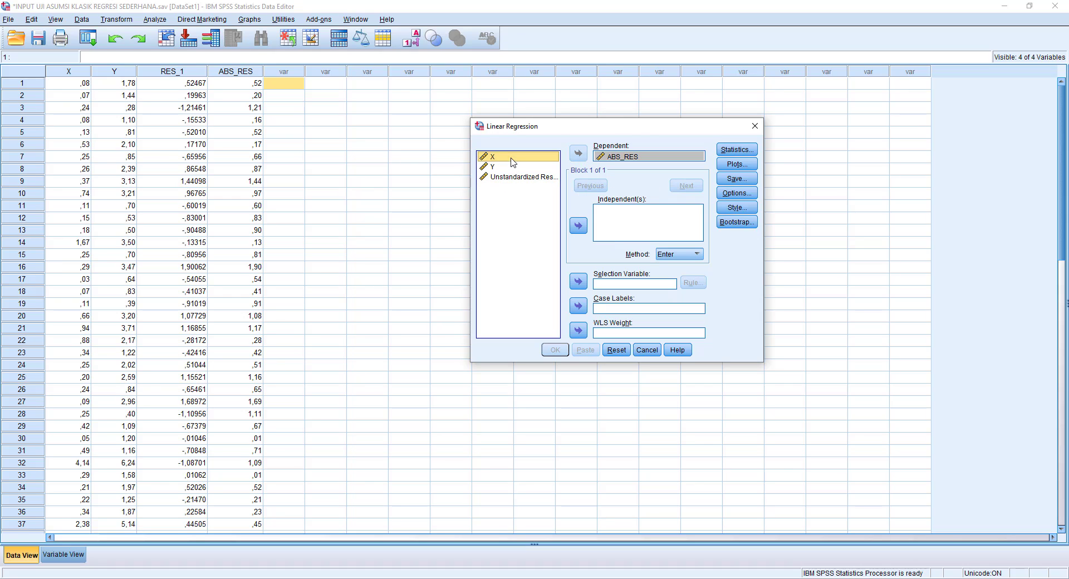
{"action": "left_click", "coordinate": [579, 228]}
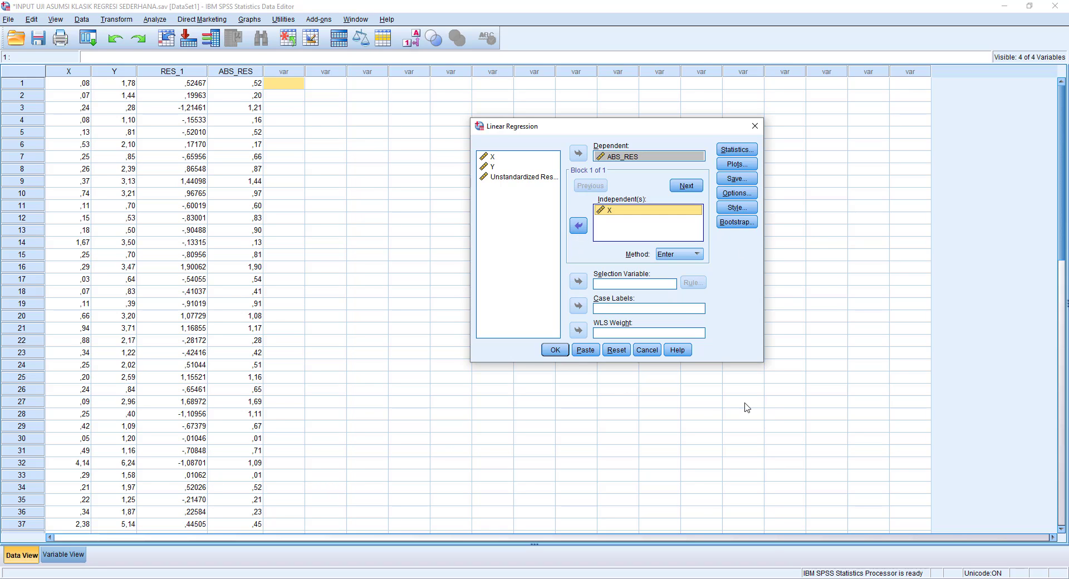
{"action": "left_click", "coordinate": [560, 355]}
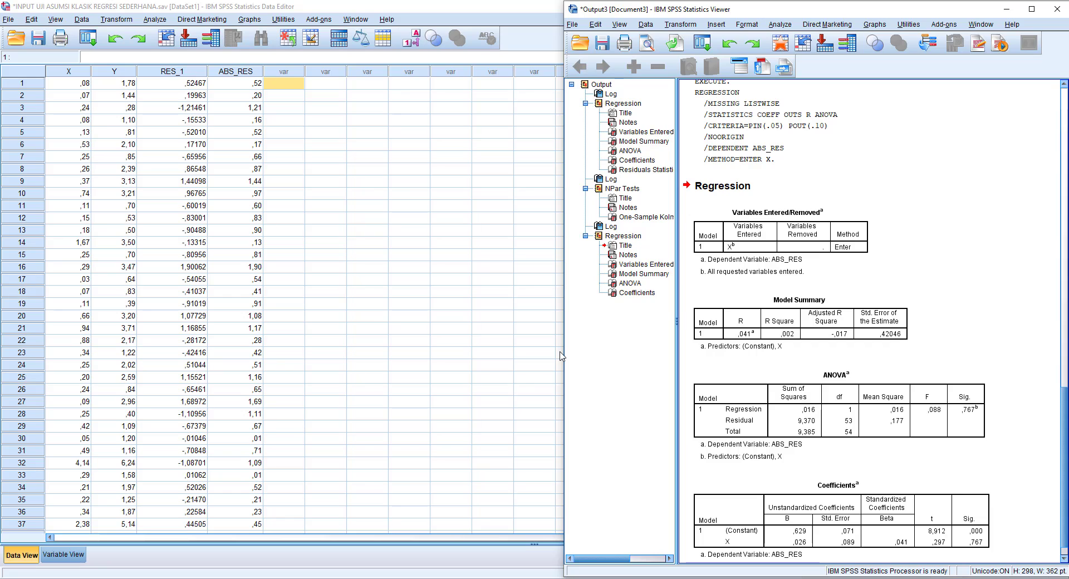
{"action": "left_click", "coordinate": [887, 533]}
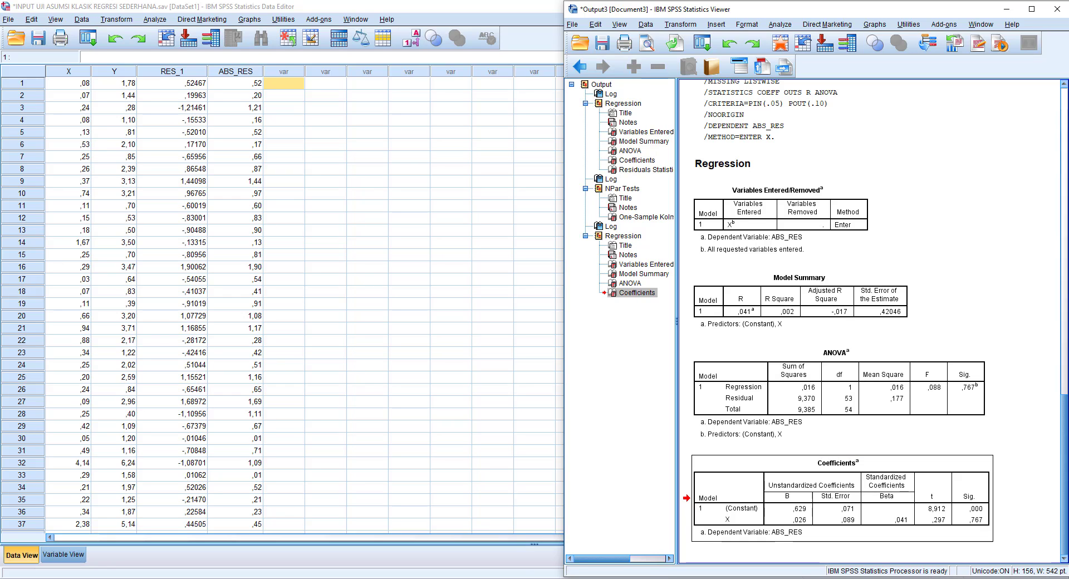
Switch to the classical assumption PDF in Adobe Reader and go to the Kolmogorov-Smirnov normality test in the output interpretation section.
{"action": "mouse_move", "coordinate": [206, 578]}
{"action": "left_click", "coordinate": [171, 534]}
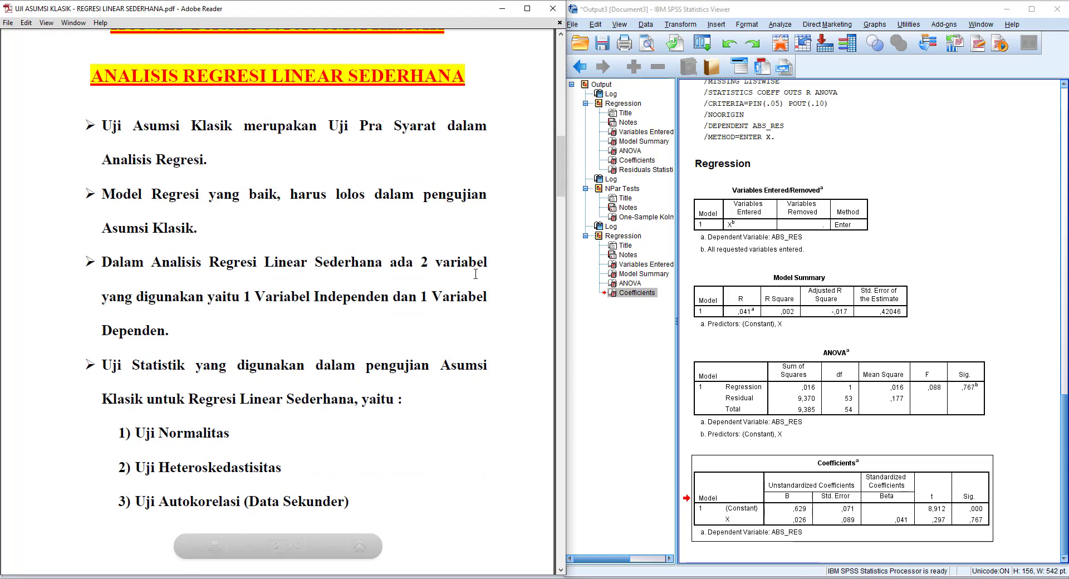
{"action": "left_click_drag", "start_coordinate": [559, 186], "coordinate": [559, 263]}
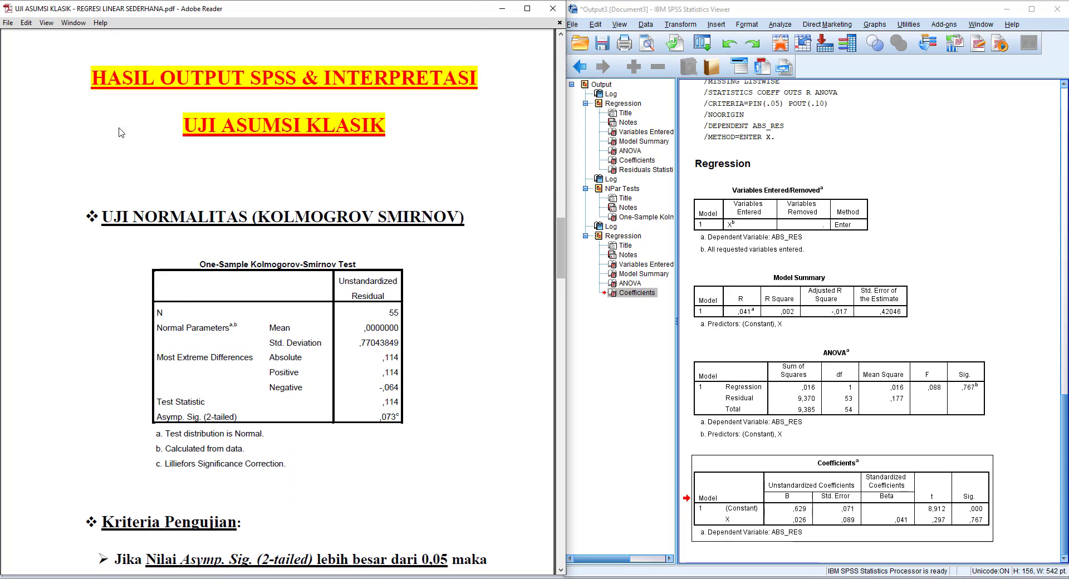